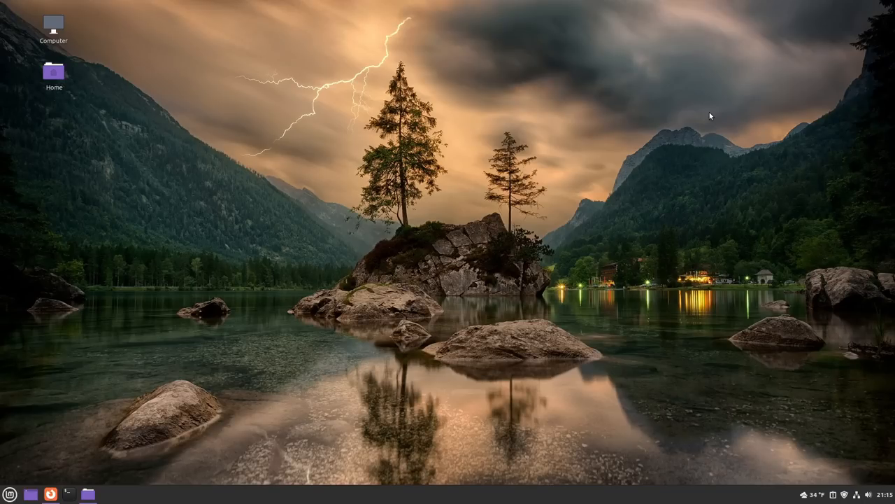
- Peek at the menu and calendar, then bring up the panel's right-click options
left_click(10, 494)
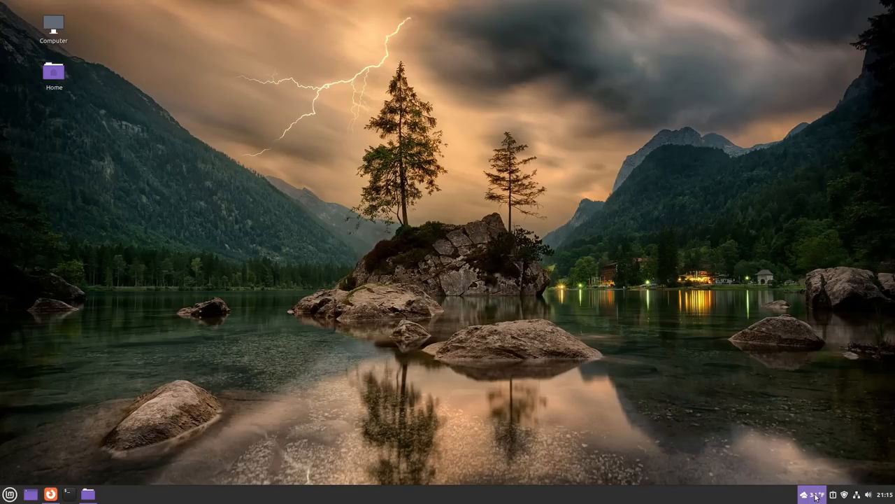
left_click(884, 494)
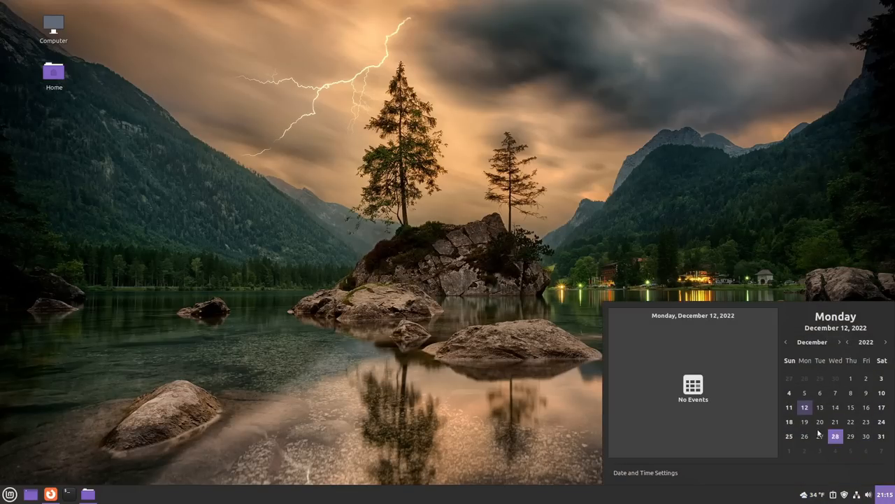
left_click(714, 221)
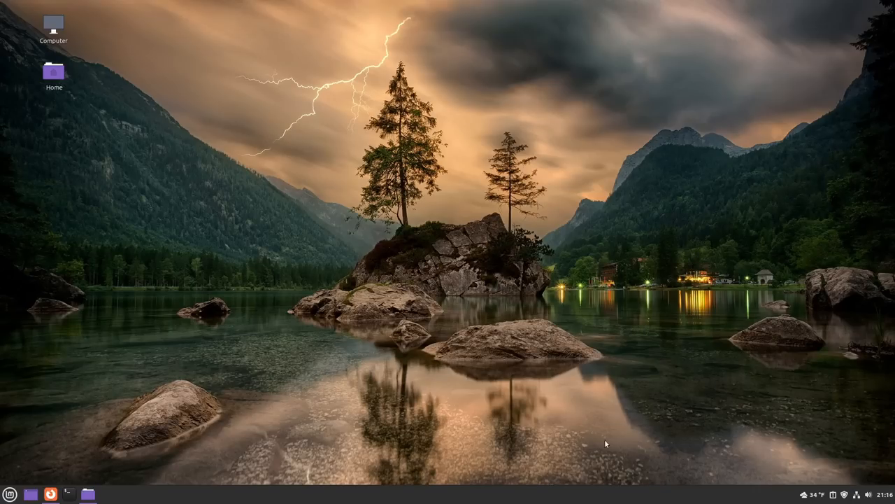
right_click(602, 493)
- Launch the Applets settings window from the panel menu
left_click(595, 382)
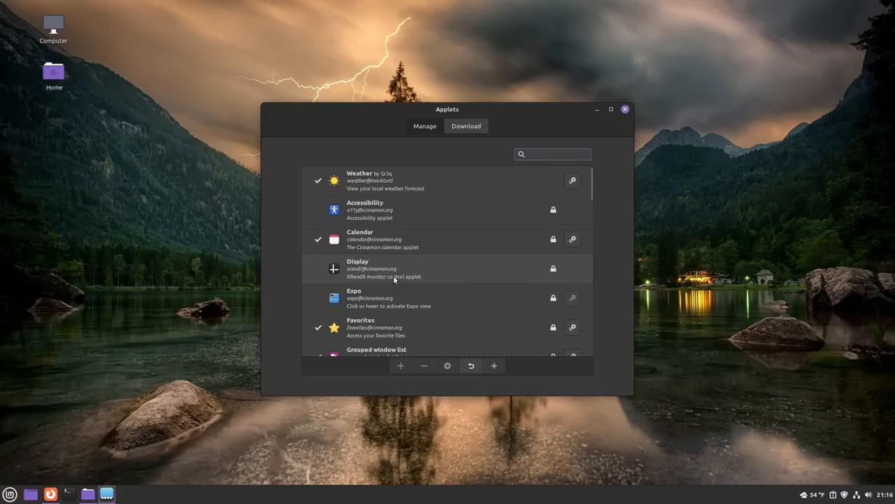
scroll(388, 302, "down", 3)
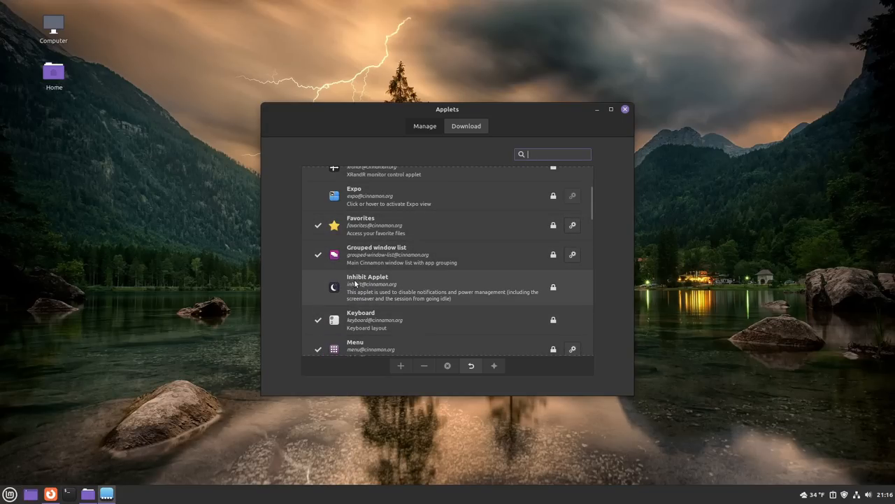
scroll(365, 280, "down", 2)
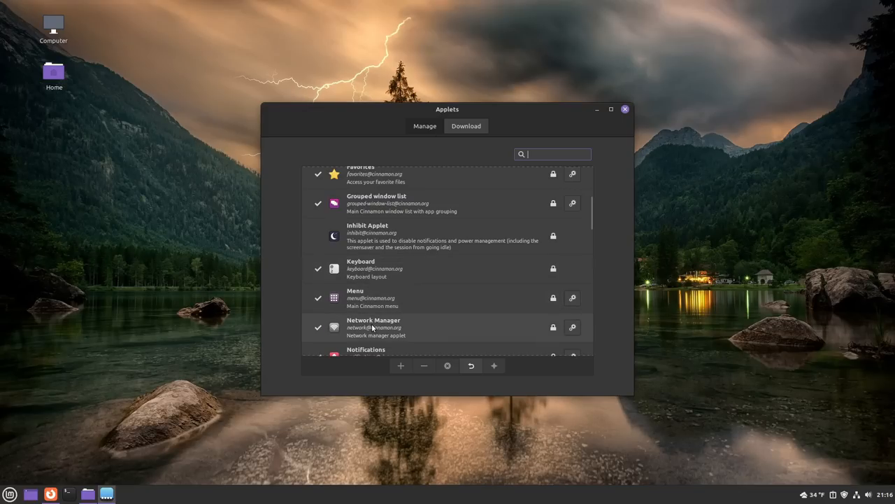
scroll(371, 323, "down", 2)
scroll(372, 308, "down", 2)
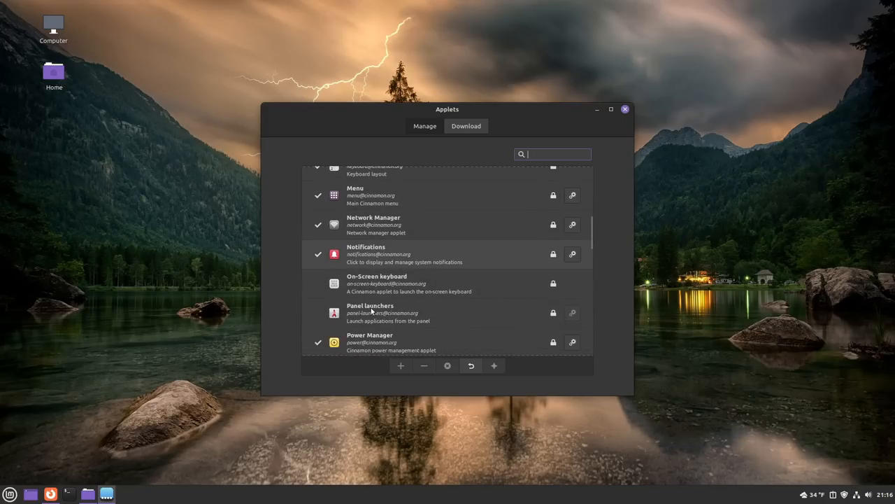
scroll(371, 307, "down", 2)
scroll(370, 307, "up", 3)
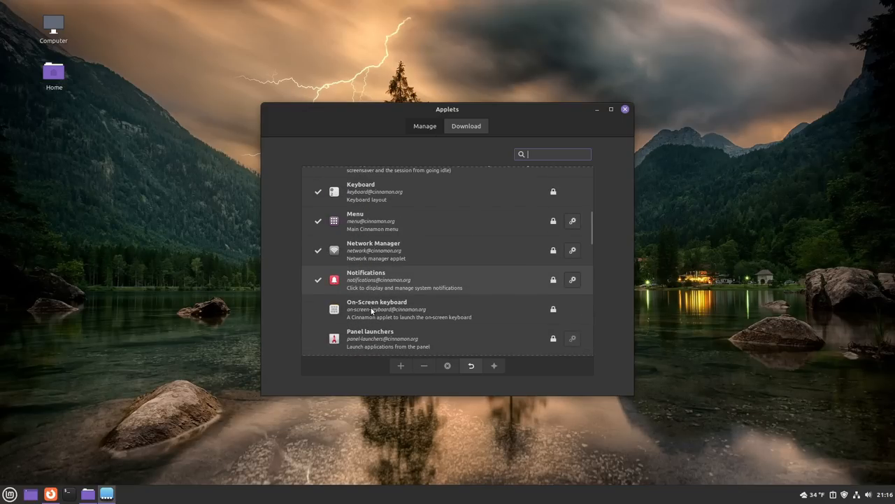
scroll(371, 307, "up", 3)
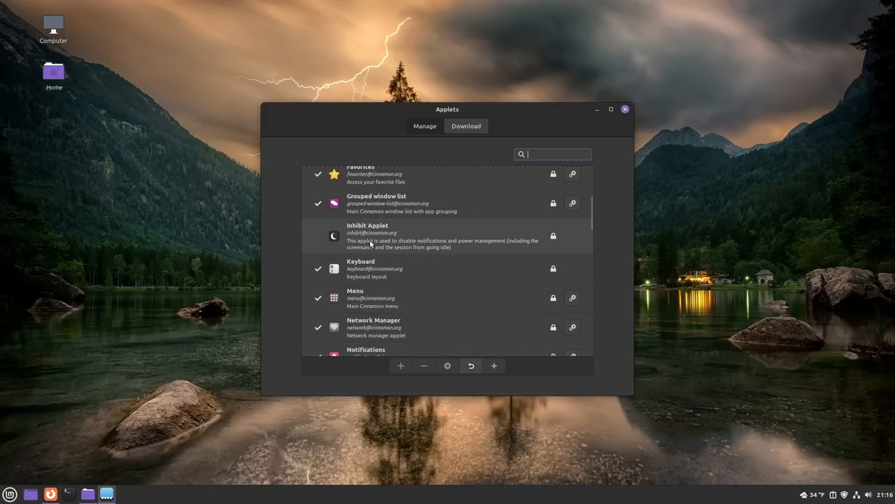
scroll(369, 239, "up", 5)
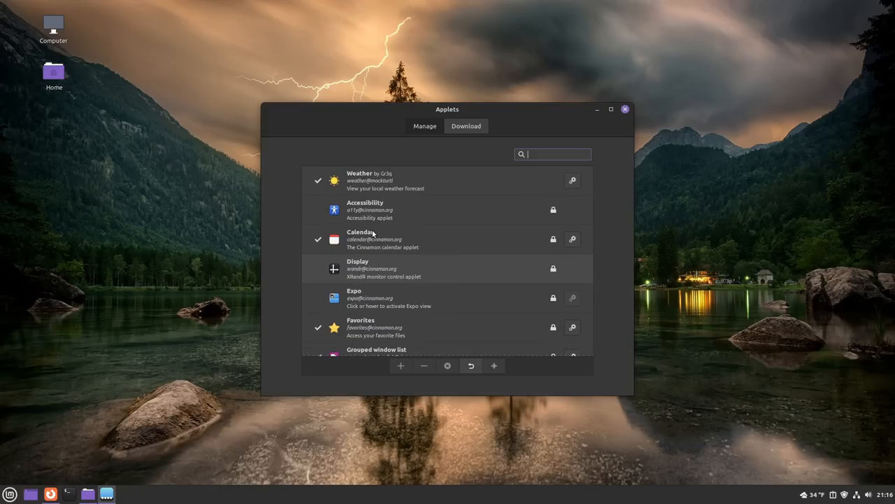
- Switch to the Download catalogue of applets ranked by popularity
left_click(465, 126)
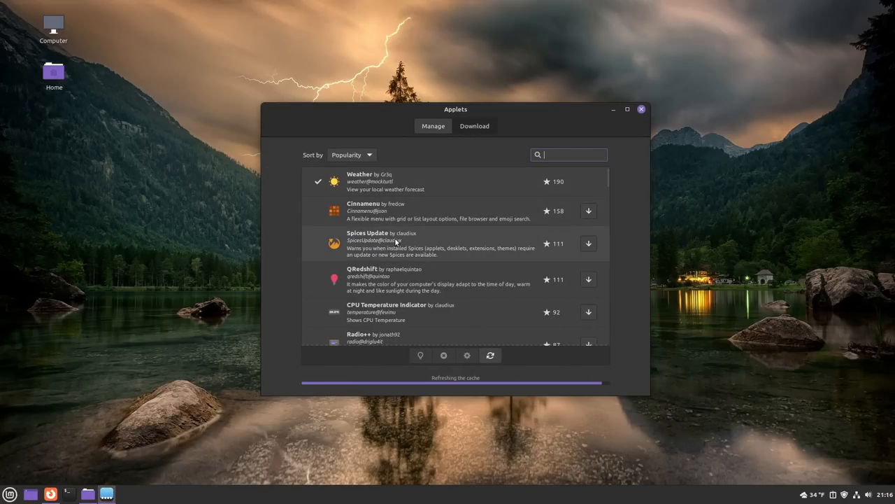
scroll(397, 241, "down", 4)
scroll(436, 240, "down", 4)
scroll(437, 240, "down", 4)
scroll(438, 243, "down", 3)
scroll(437, 240, "down", 3)
scroll(437, 240, "down", 3)
scroll(436, 240, "down", 3)
scroll(437, 240, "down", 3)
scroll(436, 240, "down", 3)
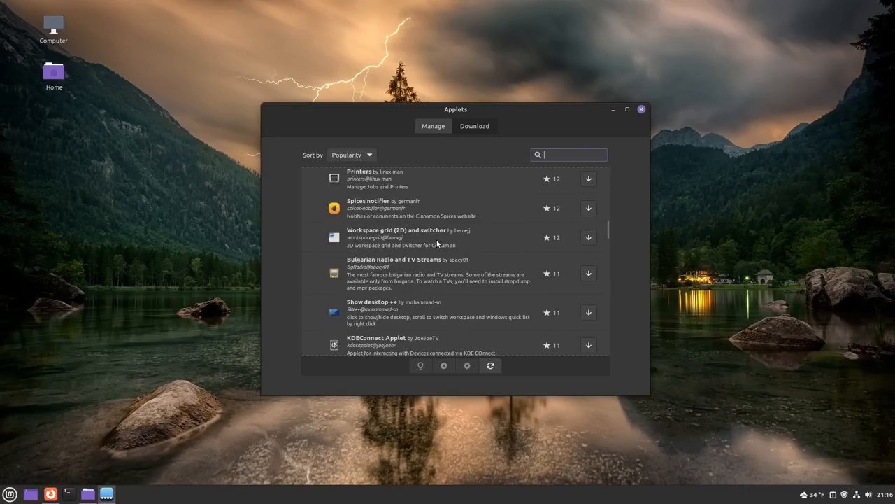
scroll(437, 240, "down", 2)
scroll(436, 240, "down", 1)
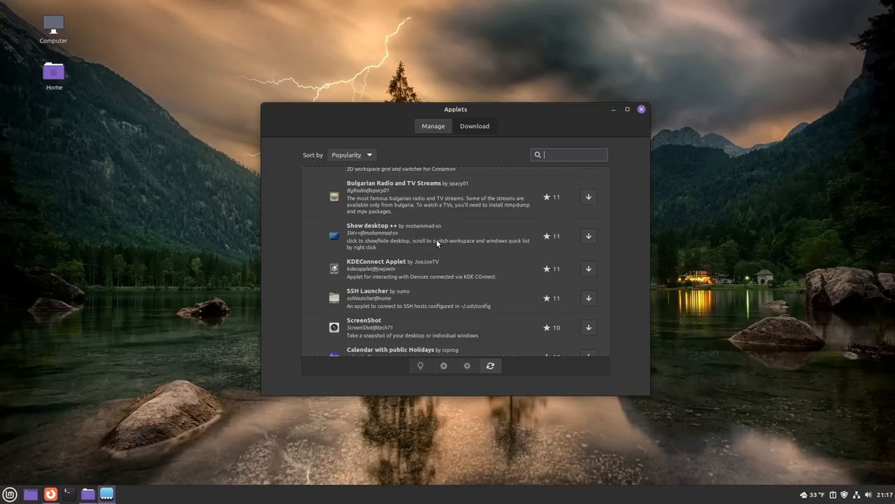
scroll(437, 239, "down", 2)
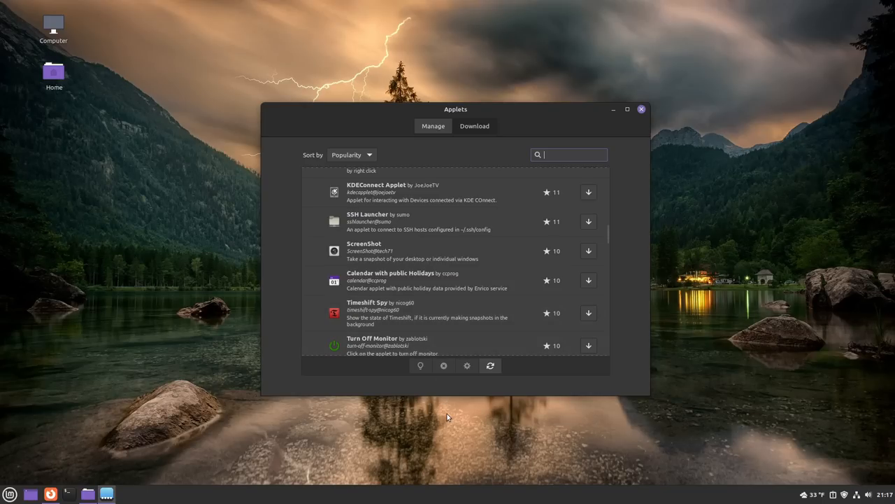
- In Panel settings, lower the panel height to 38 and keep Auto-hide at Always show panel
right_click(500, 497)
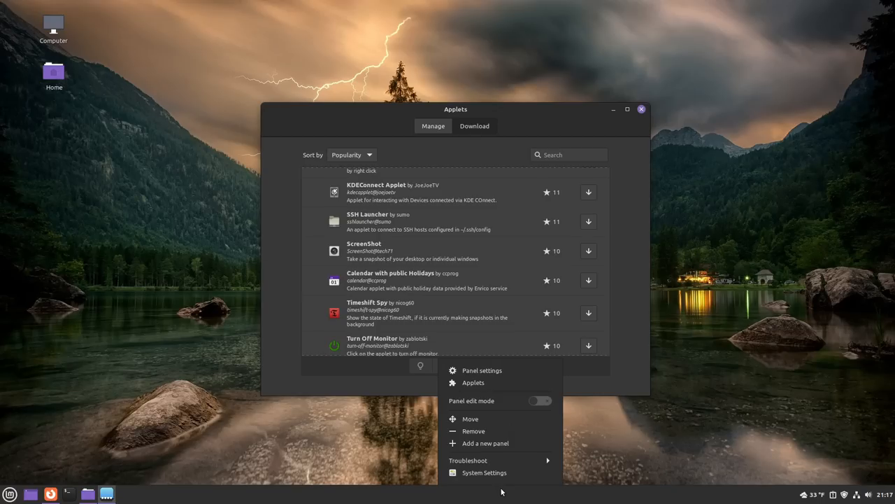
left_click(507, 372)
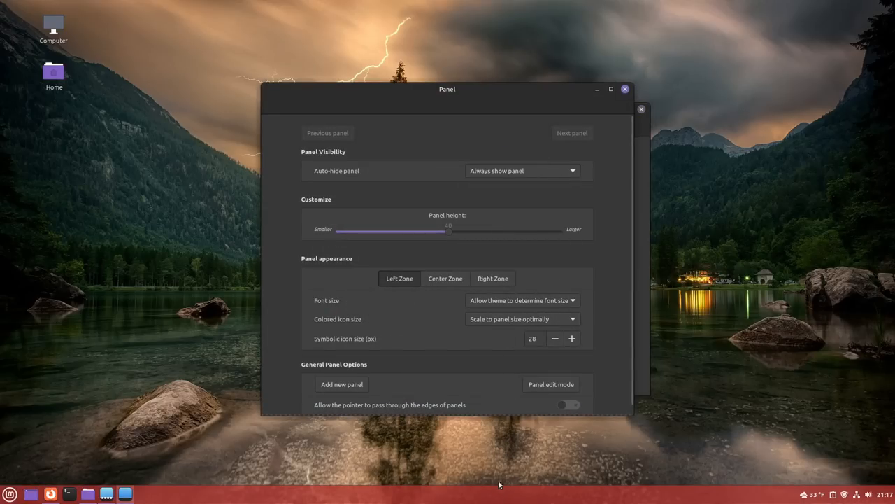
mouse_move(447, 230)
left_mouse_down()
mouse_move(496, 230)
mouse_move(435, 230)
left_mouse_up()
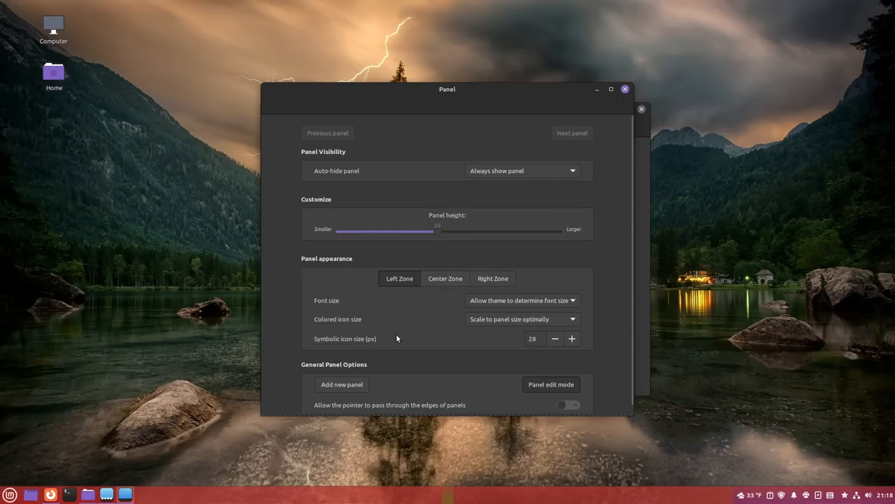
scroll(396, 338, "down", 1)
scroll(396, 334, "up", 1)
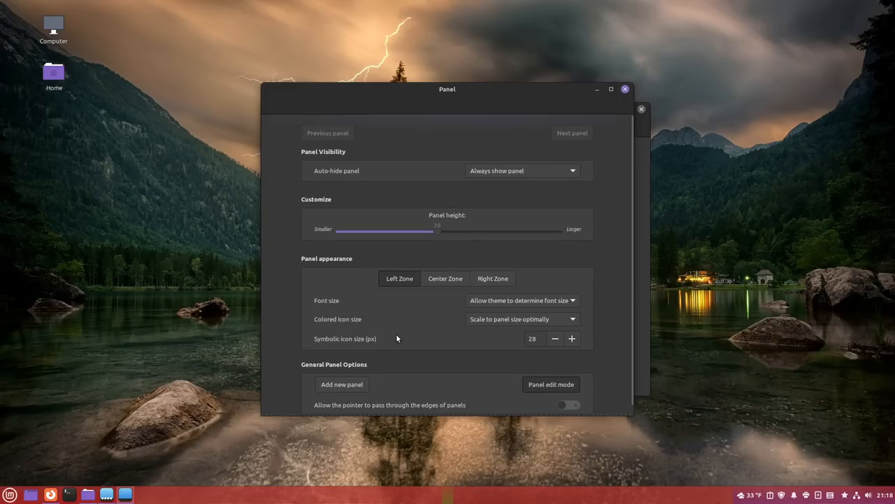
left_click(503, 174)
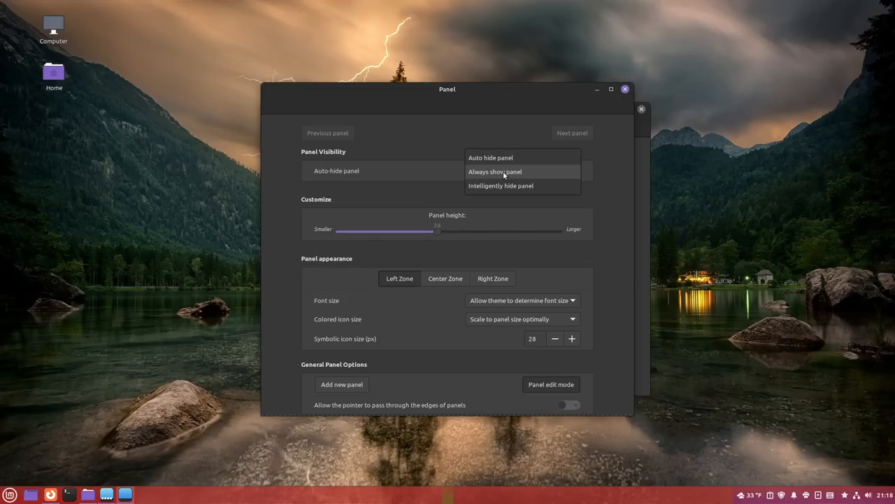
left_click(503, 172)
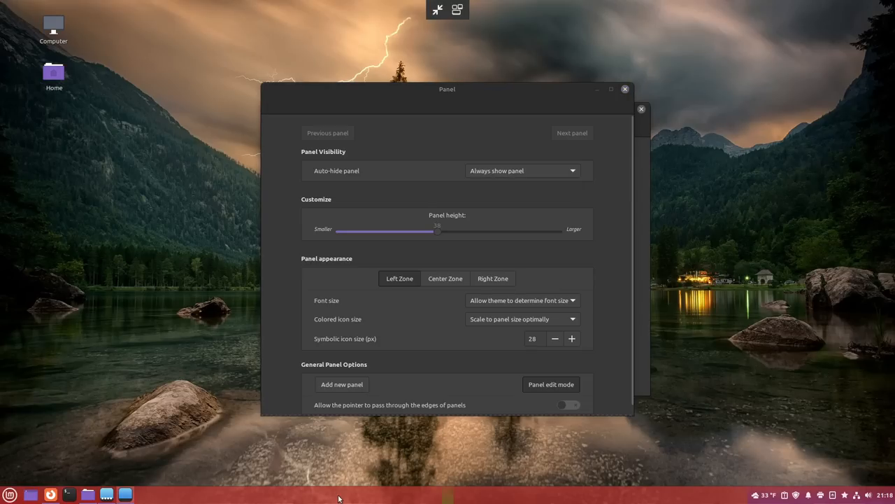
- Move the panel from the bottom edge to the left screen edge
right_click(338, 498)
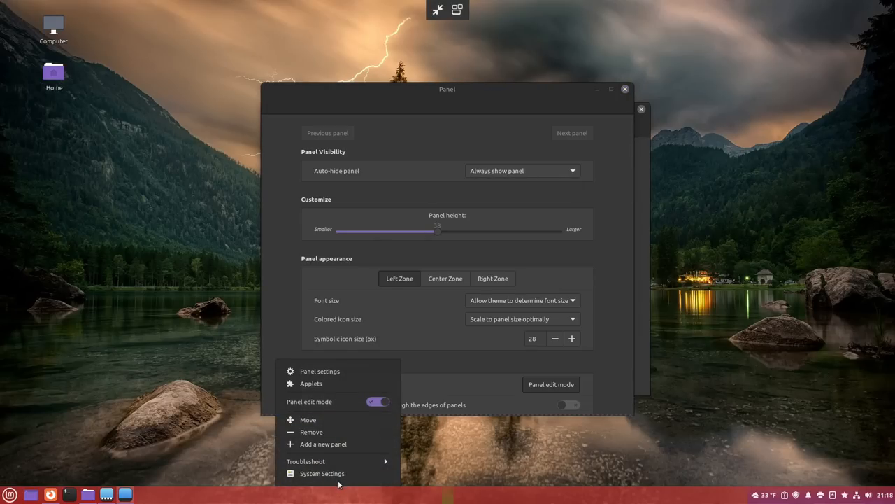
left_click(335, 421)
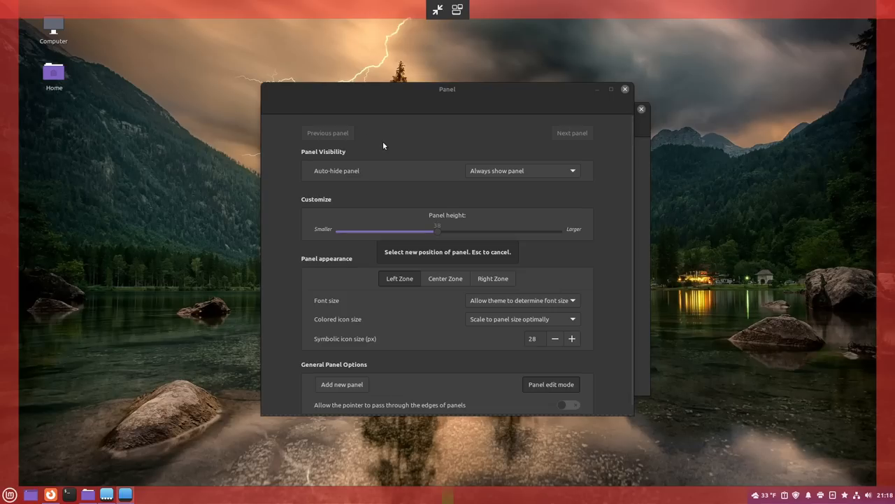
left_click(13, 94)
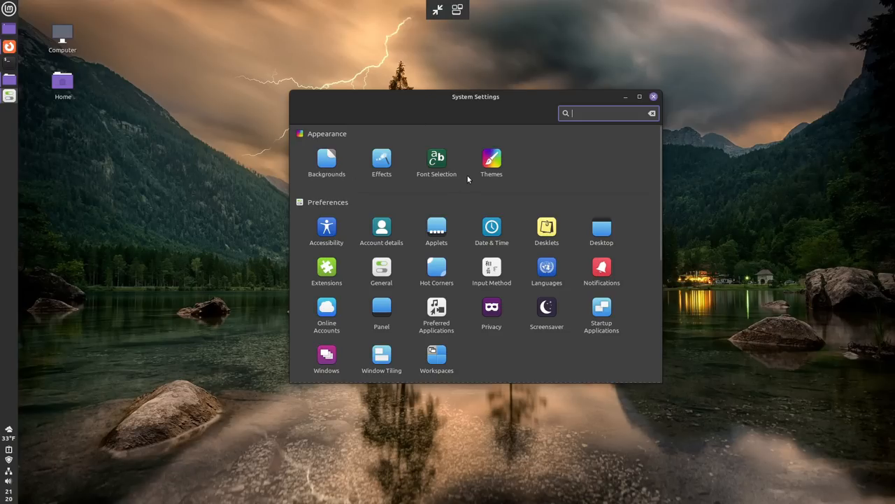
- Go to Themes and show the available icon themes
left_click(493, 159)
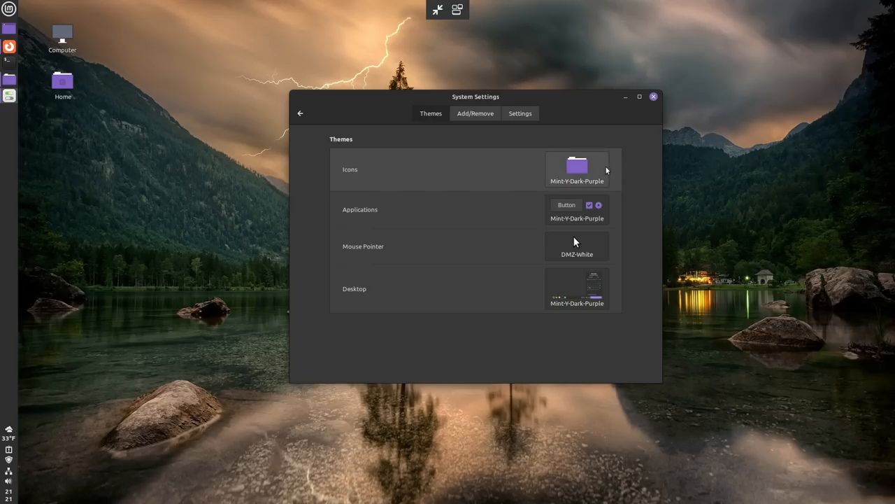
left_click(582, 171)
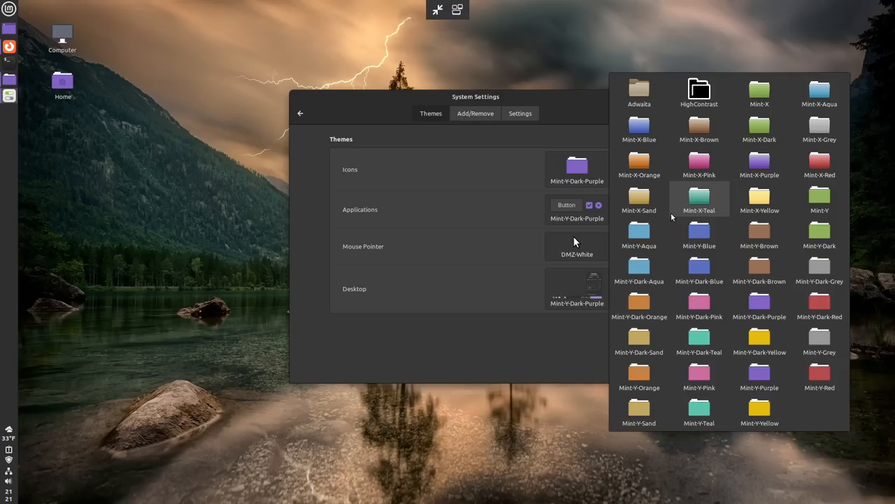
- Try Adwaita and Mint-X-Purple icons, settling on Mint-Y-Blue icon theme
left_click(639, 93)
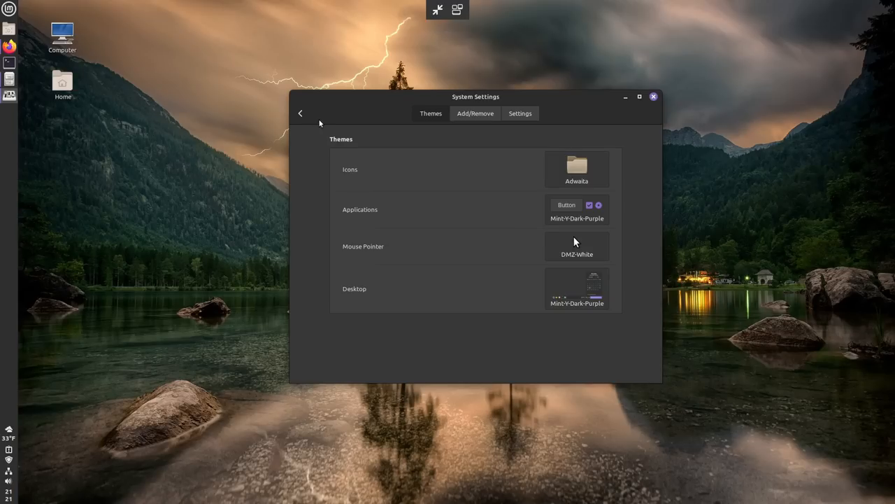
left_click(576, 168)
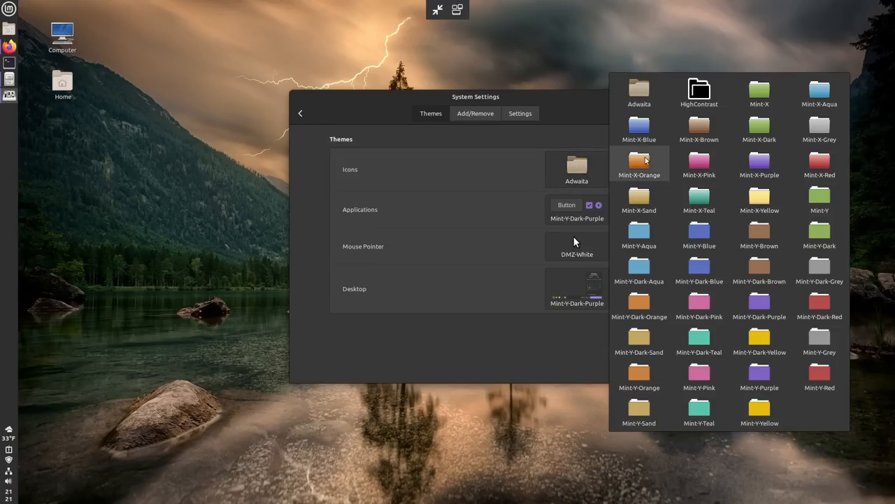
left_click(759, 168)
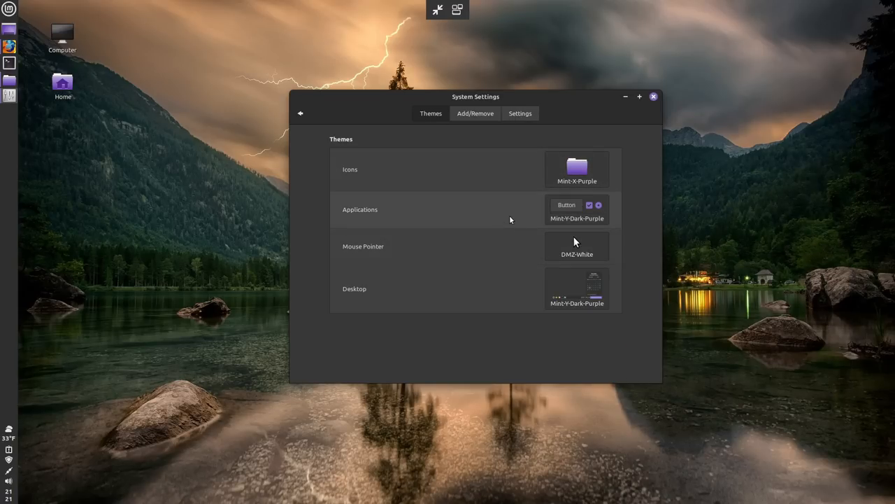
left_click(577, 171)
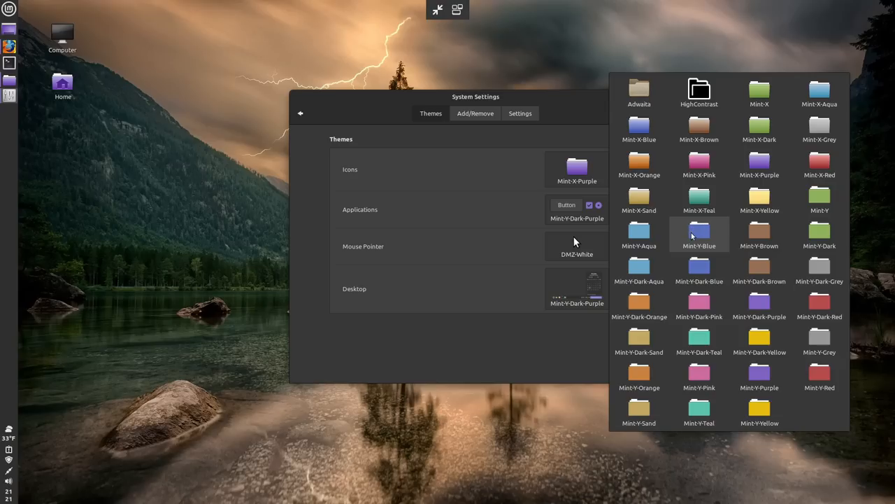
left_click(699, 234)
- Keep Mint-Y-Dark-Purple applications theme and set the desktop theme to Mint-Y-Dark-Red
left_click(578, 205)
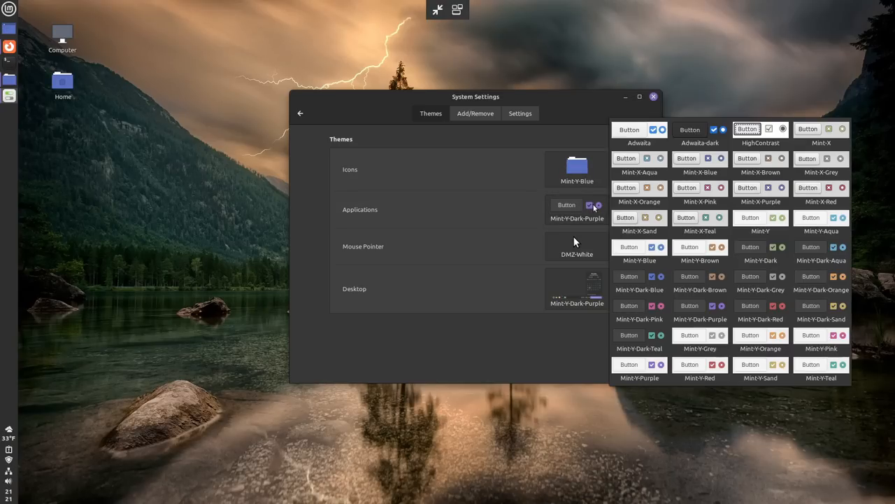
left_click(707, 310)
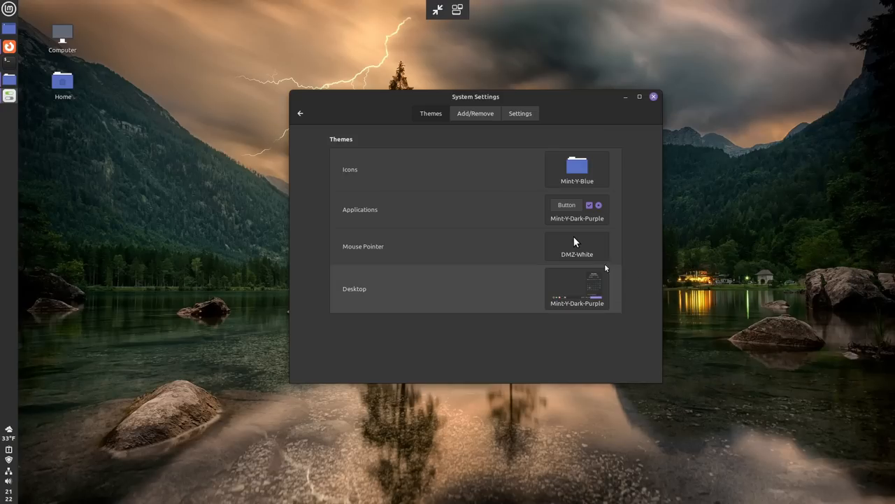
left_click(582, 289)
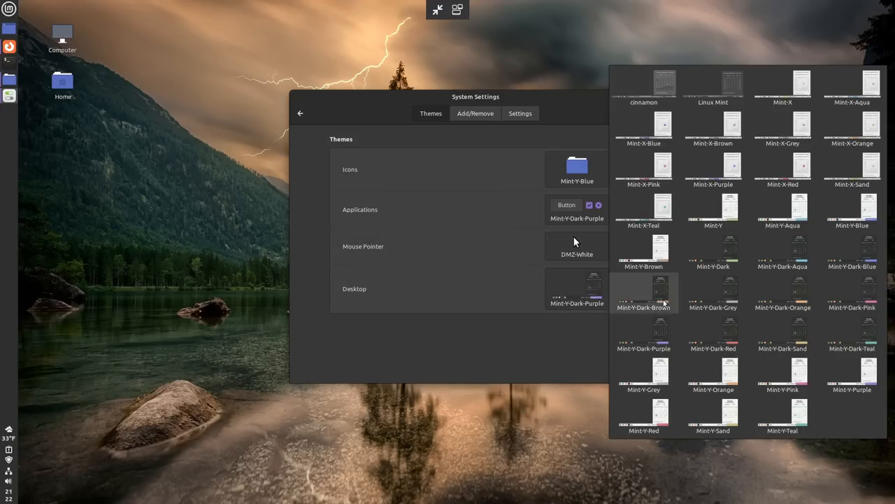
left_click(679, 315)
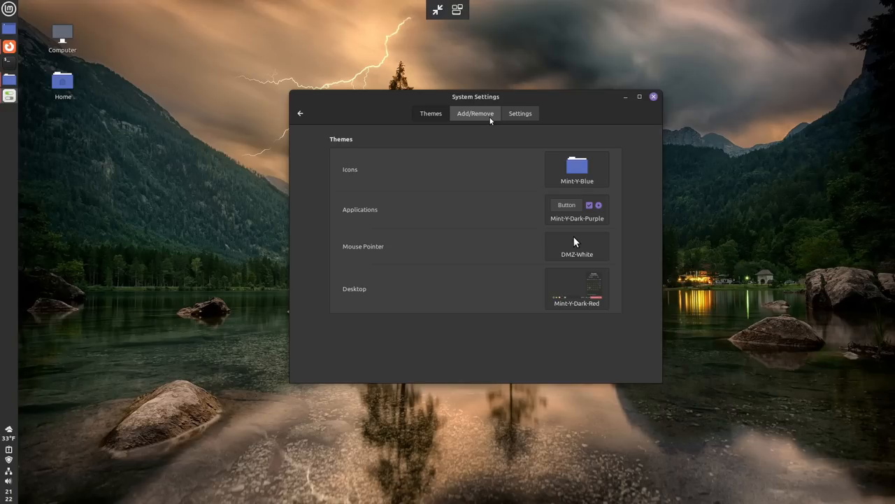
- Download and install the Adapta theme from the Add/Remove catalogue
left_click(484, 115)
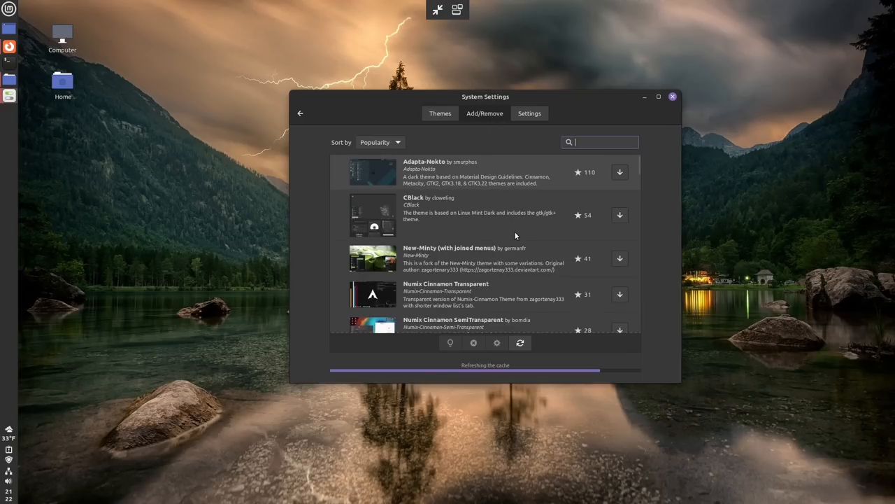
scroll(517, 230, "down", 3)
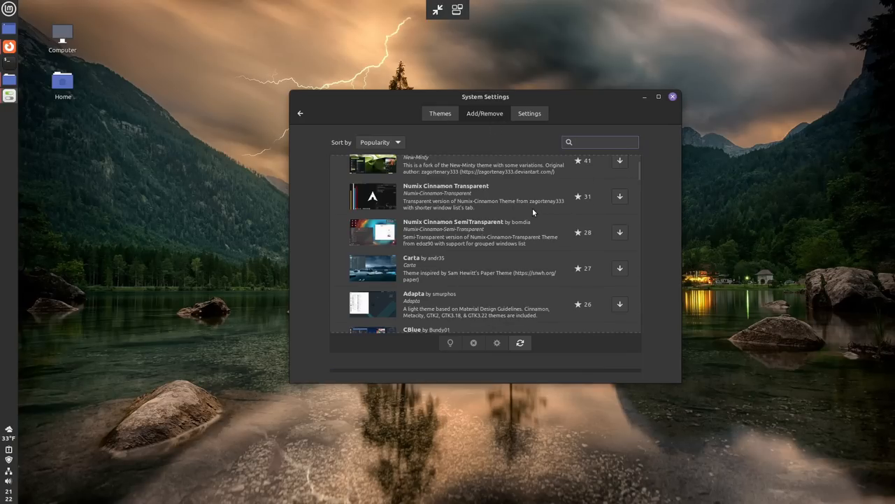
scroll(533, 208, "down", 2)
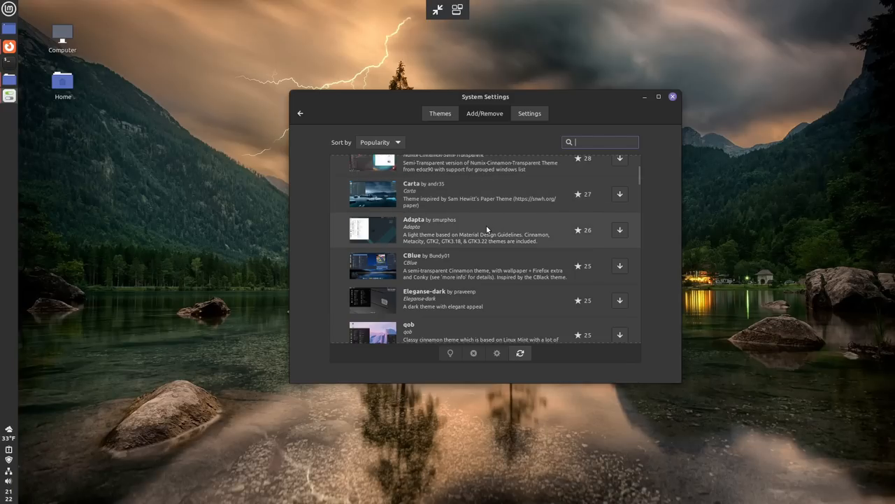
left_click(620, 230)
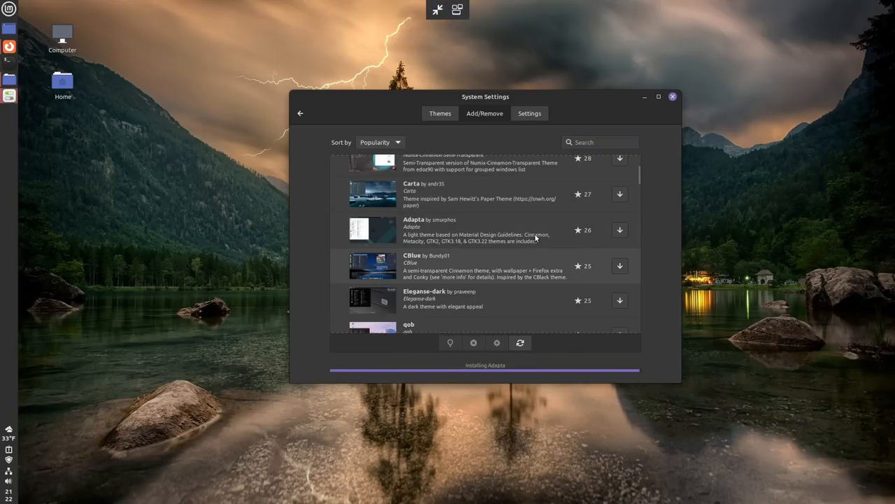
left_click(451, 116)
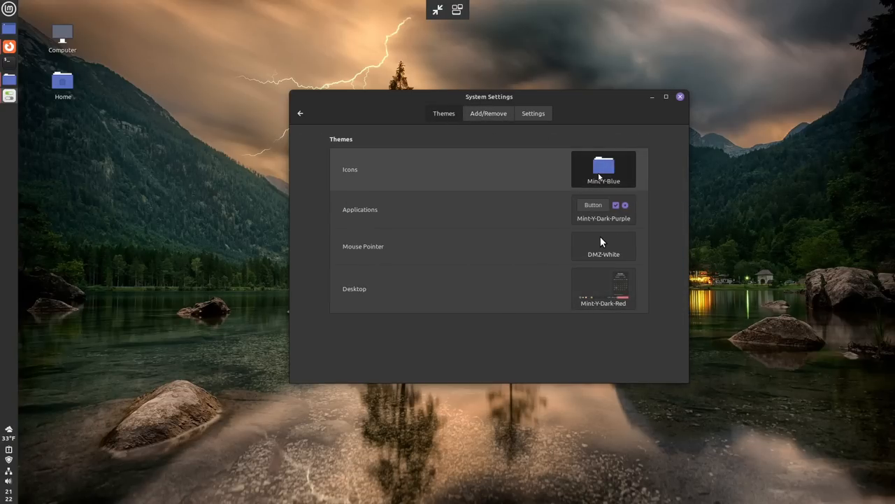
- Apply Adapta as the desktop theme, leaving the icon theme unchanged
left_click(602, 174)
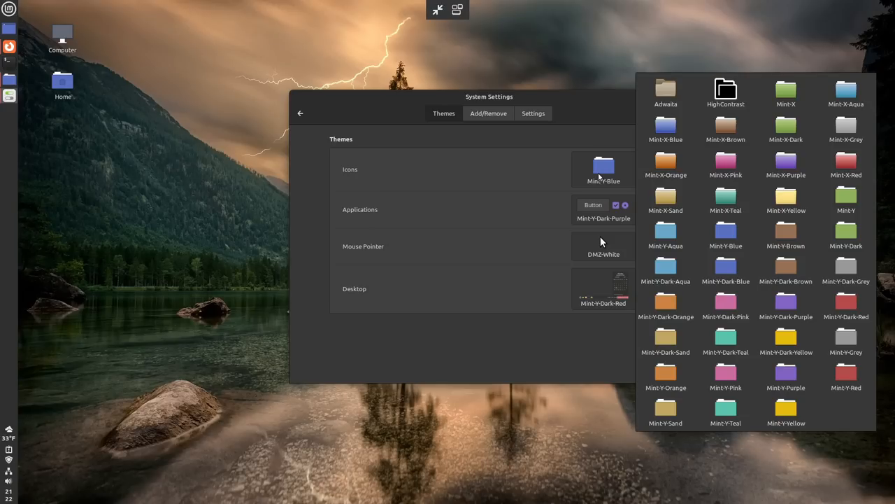
left_click(552, 176)
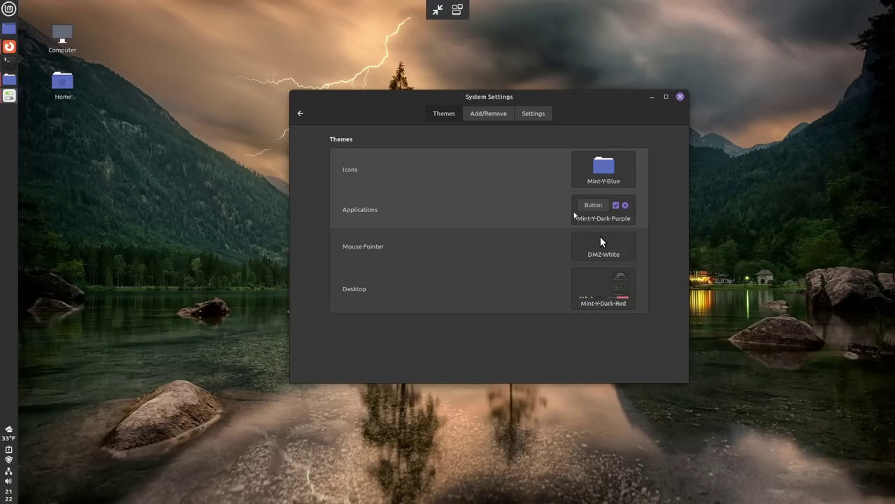
left_click(607, 287)
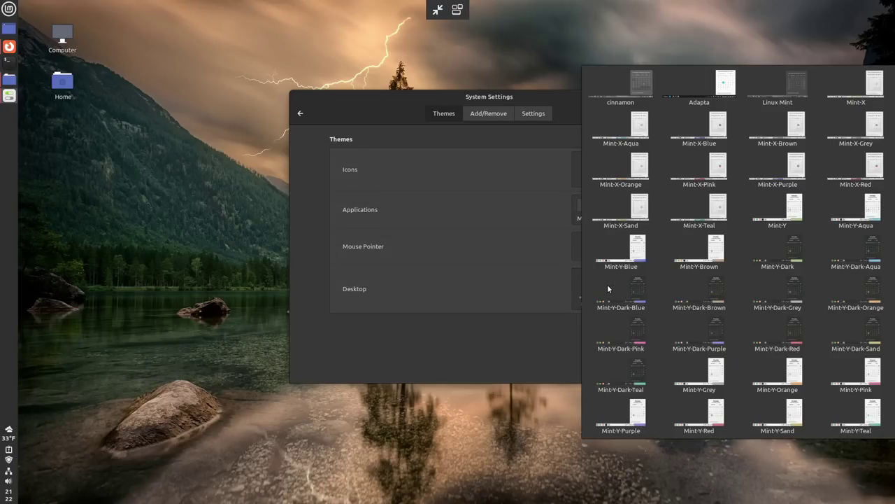
left_click(727, 93)
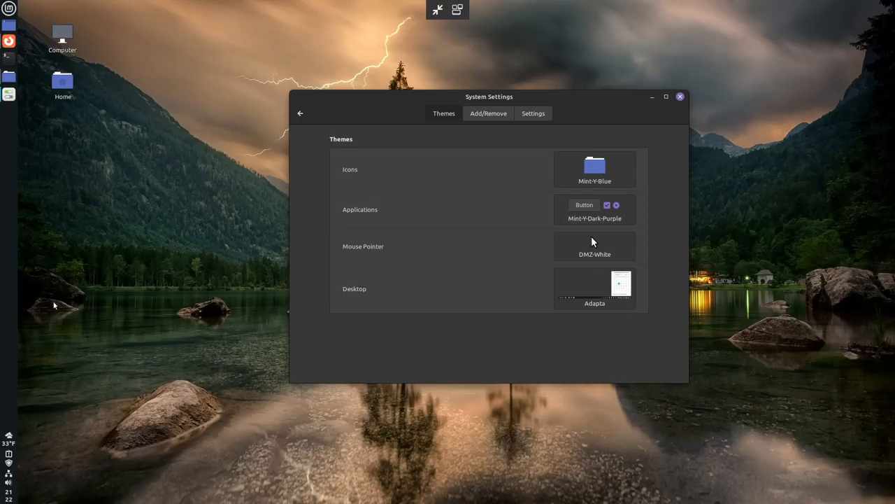
left_click(600, 178)
left_click(483, 196)
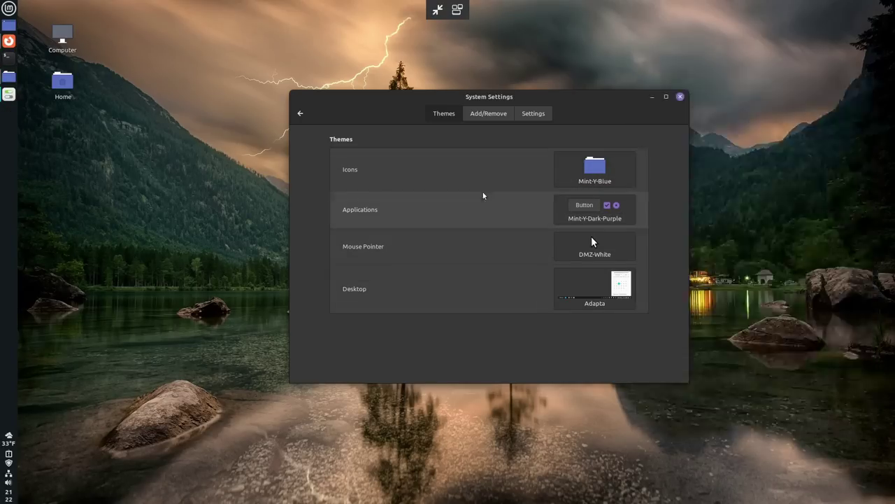
- Go back to the downloadable themes list
left_click(496, 115)
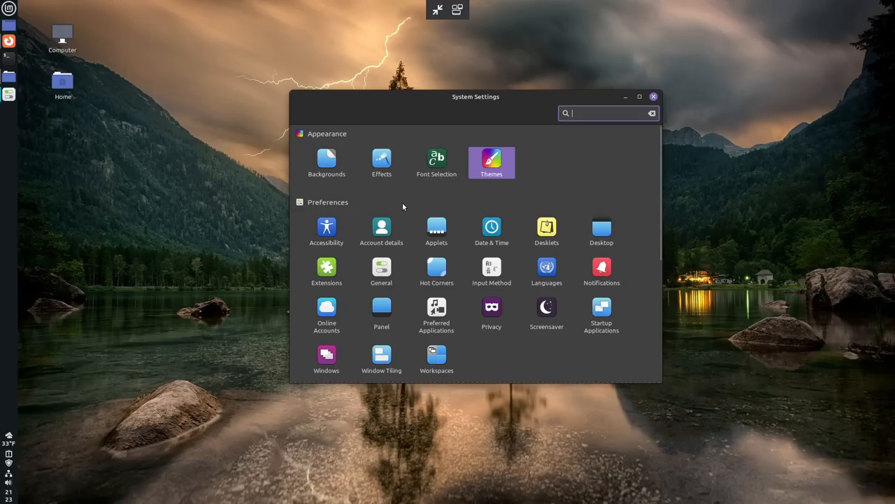
- Review the Effects page, then return to the System Settings overview
left_click(382, 164)
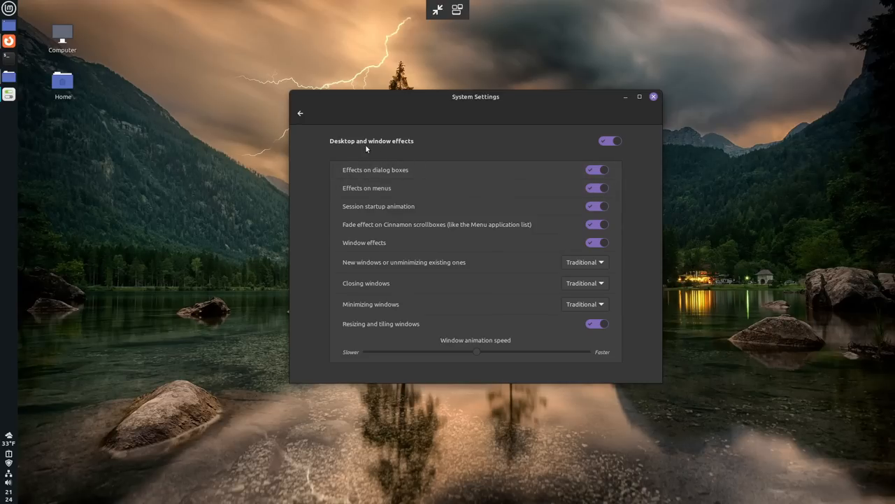
left_click(300, 113)
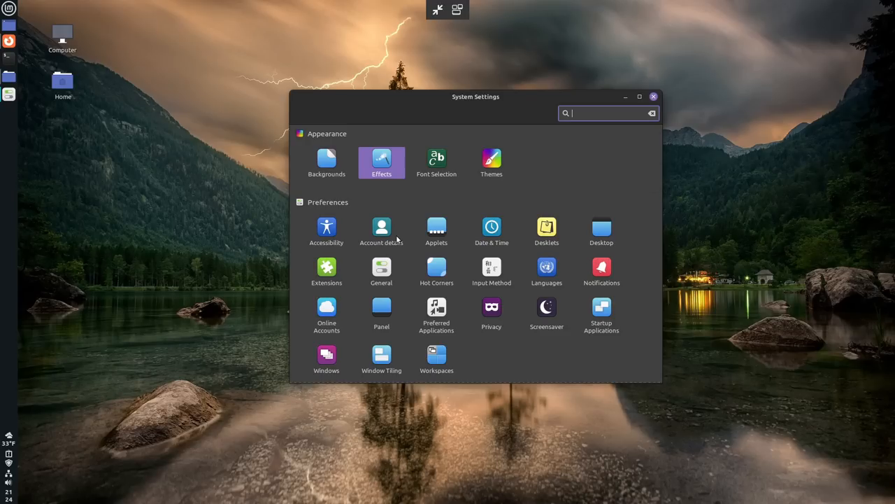
- Open Extensions and switch to the Download catalogue of available extensions
left_click(326, 272)
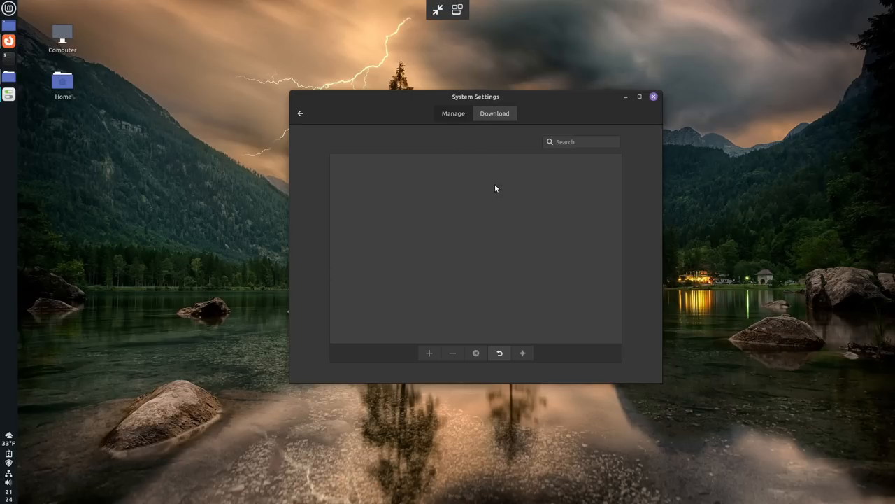
left_click(502, 114)
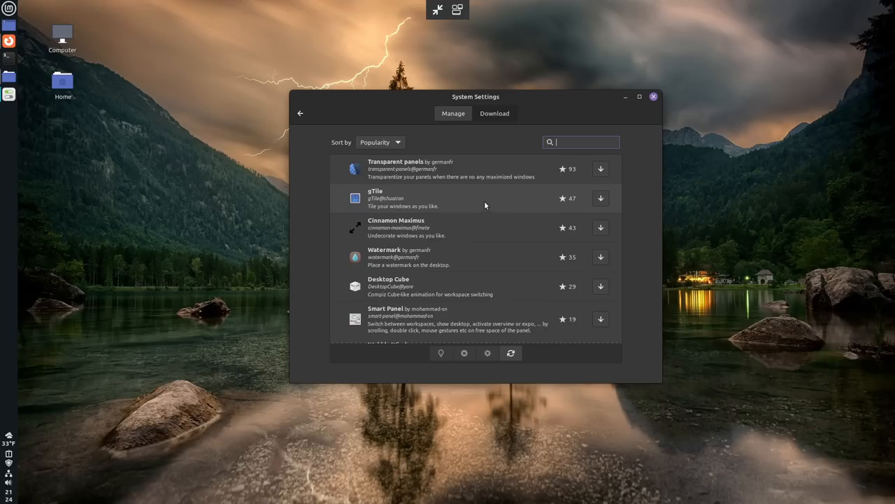
scroll(486, 202, "down", 5)
scroll(492, 202, "down", 5)
scroll(492, 201, "down", 3)
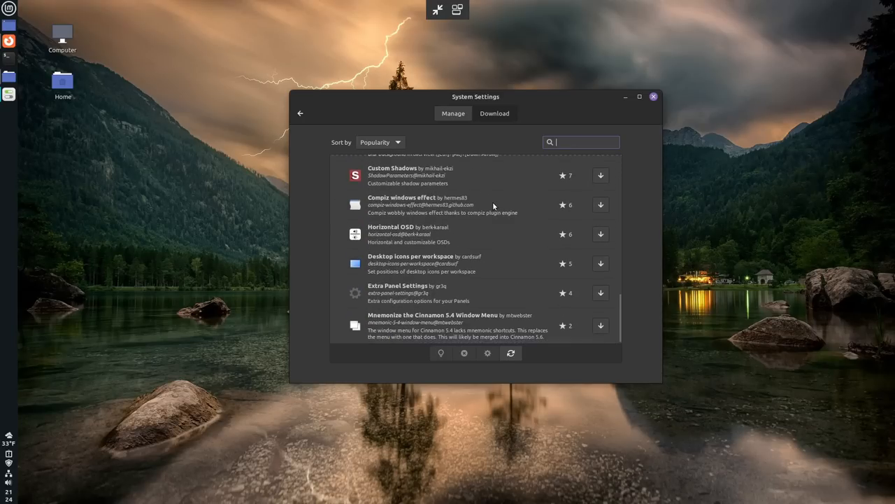
scroll(493, 202, "up", 5)
scroll(492, 201, "up", 3)
scroll(492, 201, "up", 4)
scroll(492, 202, "up", 4)
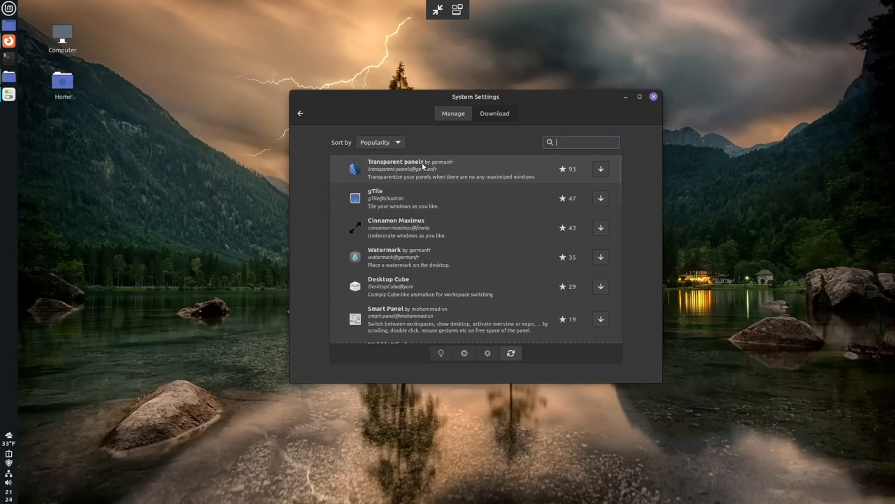
- Download Transparent panels and enable it in the installed extensions list
left_click(601, 169)
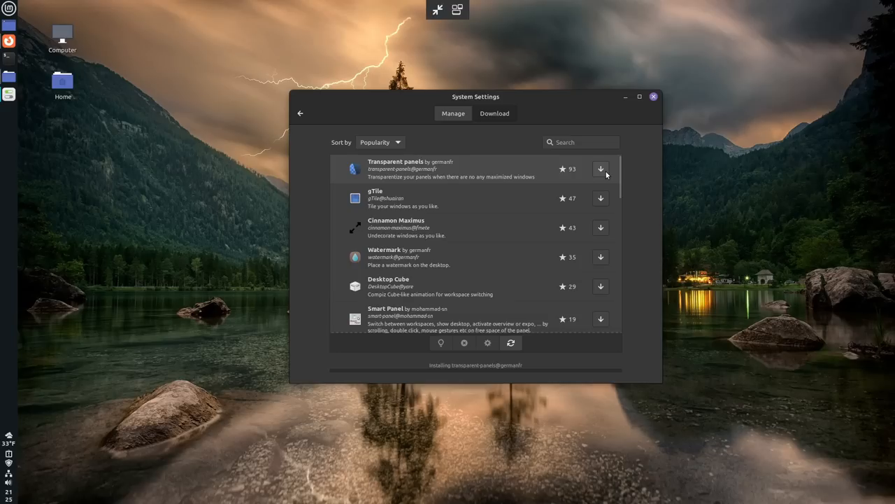
left_click(453, 114)
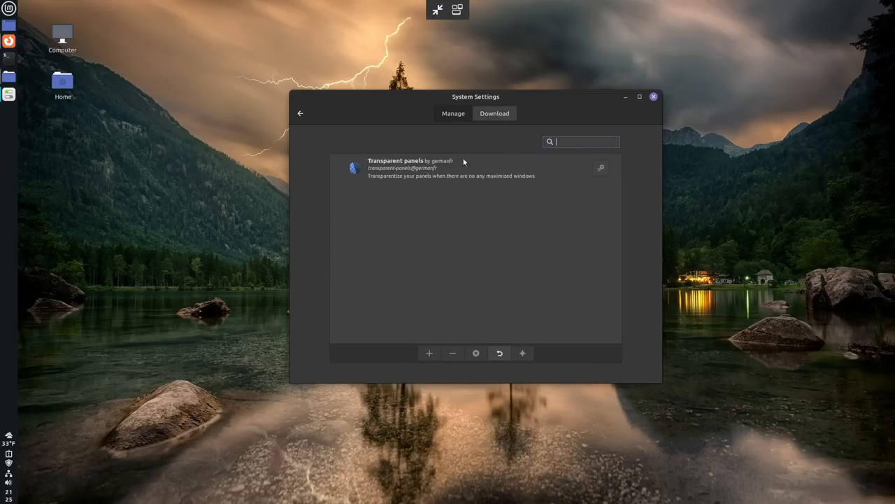
double_click(504, 169)
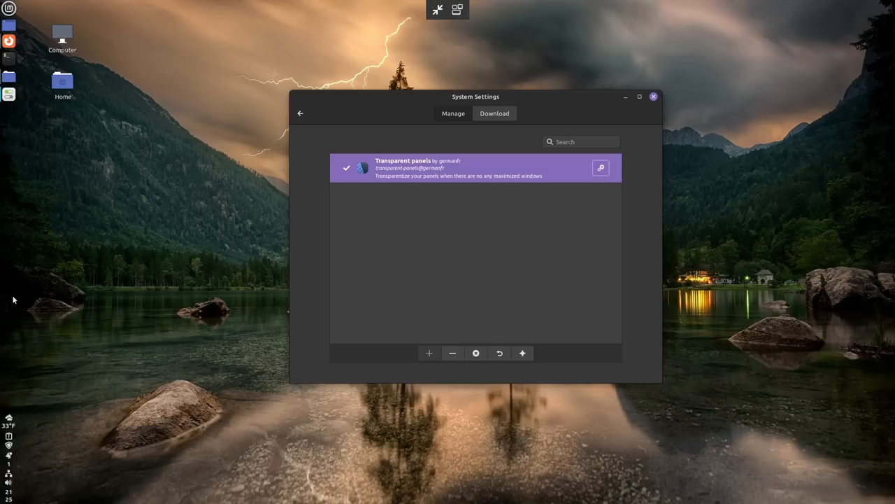
- Download Wobbly Windows and enable it in the installed extensions list
left_click(497, 113)
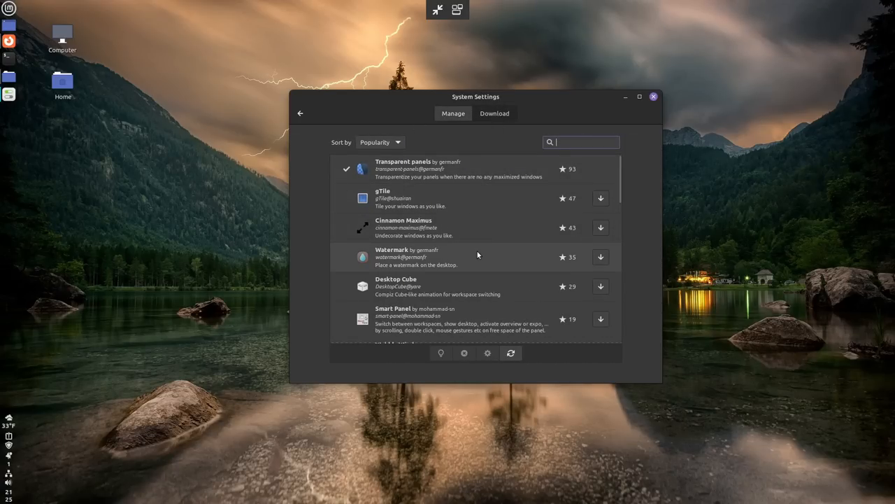
scroll(477, 251, "down", 1)
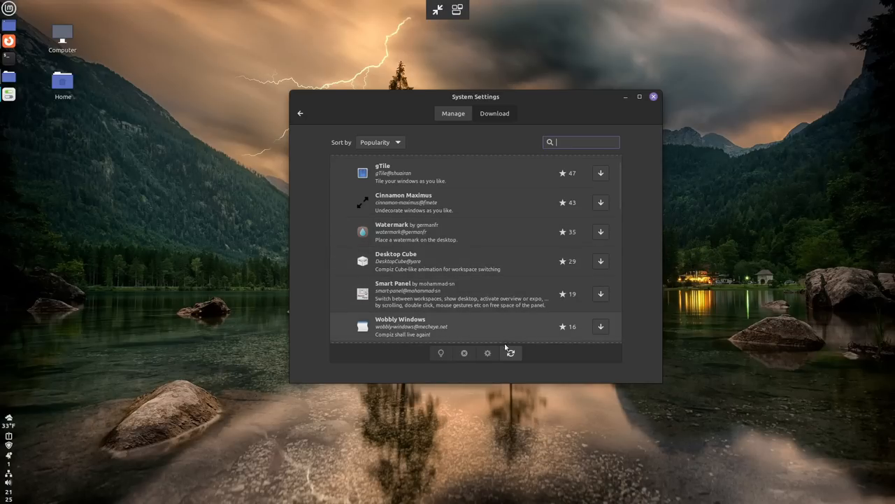
left_click(600, 326)
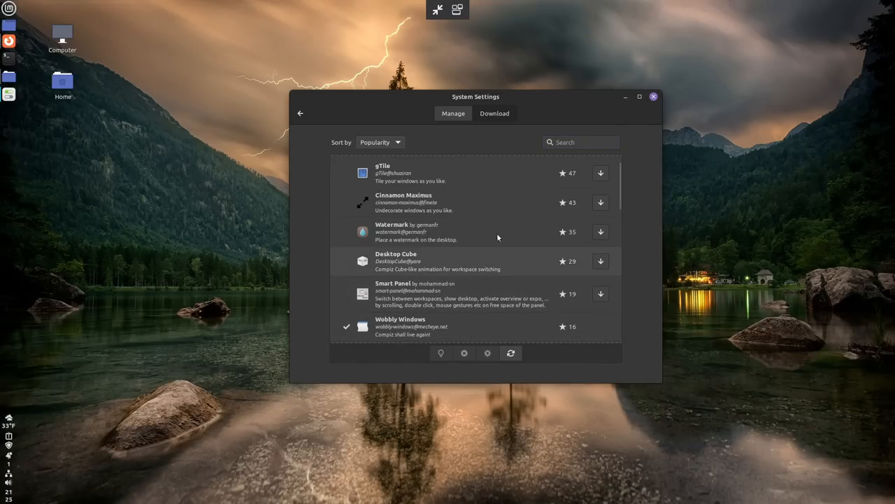
left_click(453, 113)
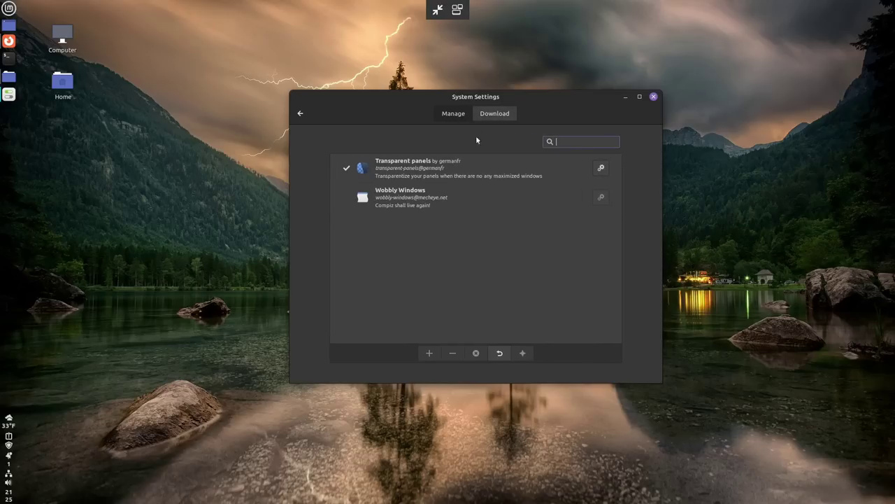
left_click(426, 198)
left_click(429, 353)
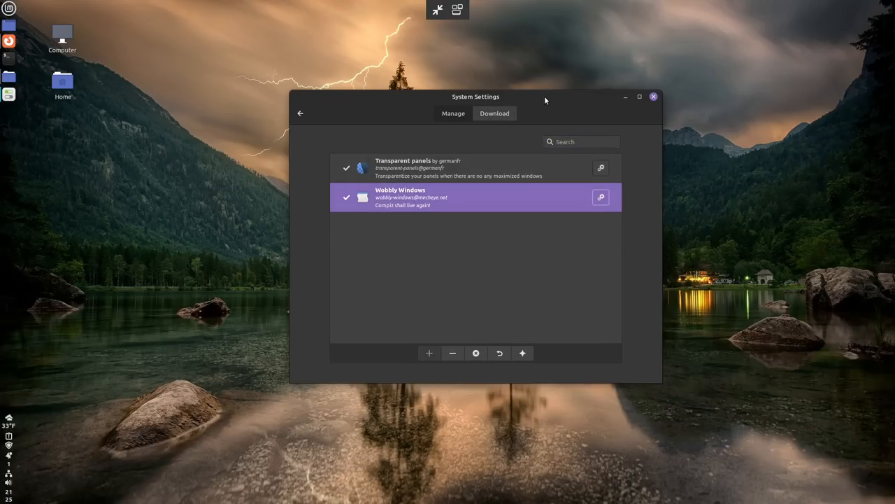
- Drag the settings window to see it wobble, then disable Wobbly Windows again
mouse_move(545, 96)
left_mouse_down()
mouse_move(483, 37)
mouse_move(508, 67)
mouse_move(473, 115)
mouse_move(530, 133)
mouse_move(498, 103)
left_mouse_up()
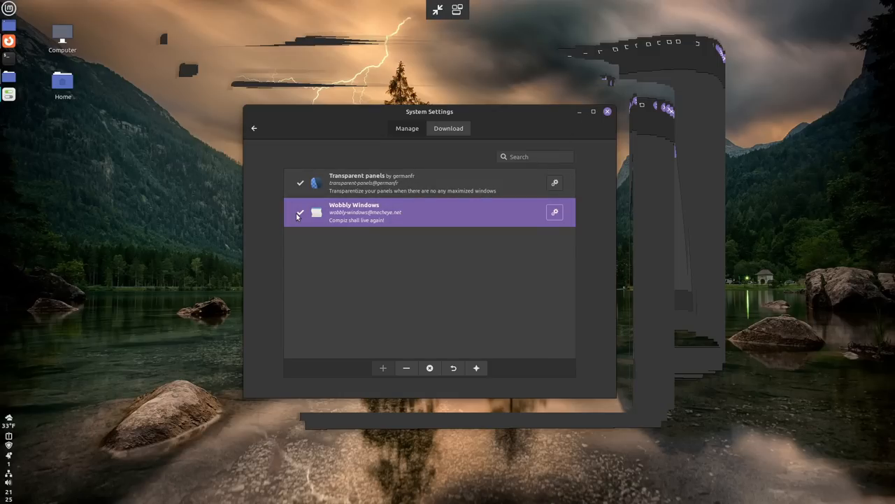
left_click(407, 368)
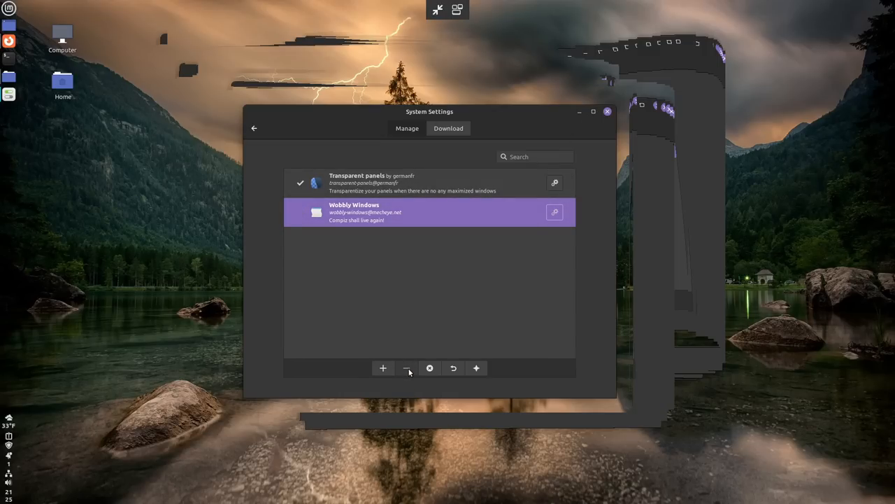
mouse_move(484, 111)
left_mouse_down()
mouse_move(557, 104)
mouse_move(511, 88)
left_mouse_up()
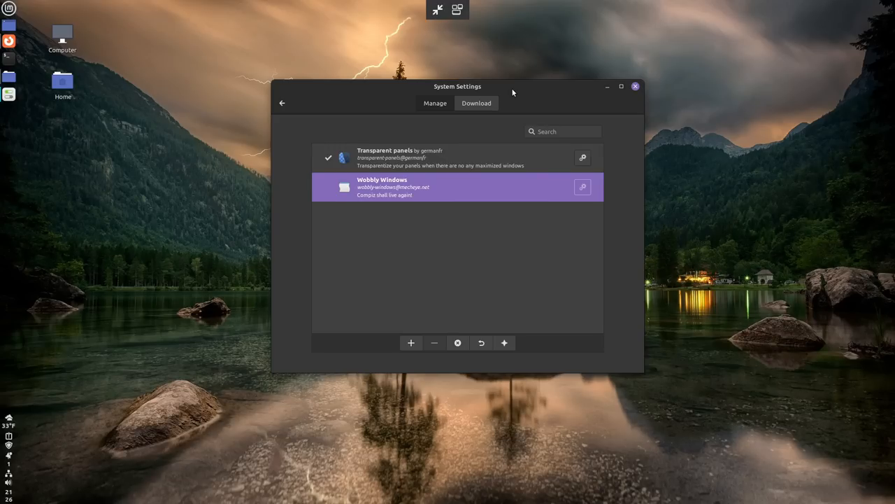
- Close the System Settings window, leaving the desktop visible
left_click(635, 86)
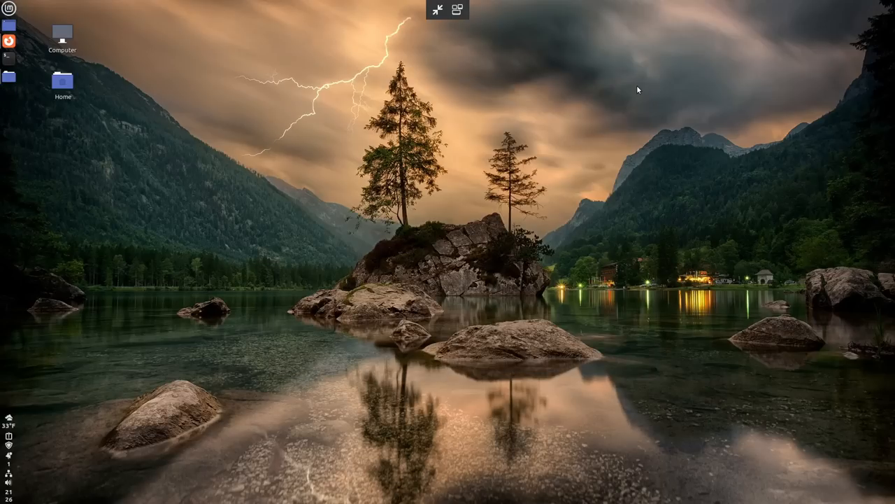